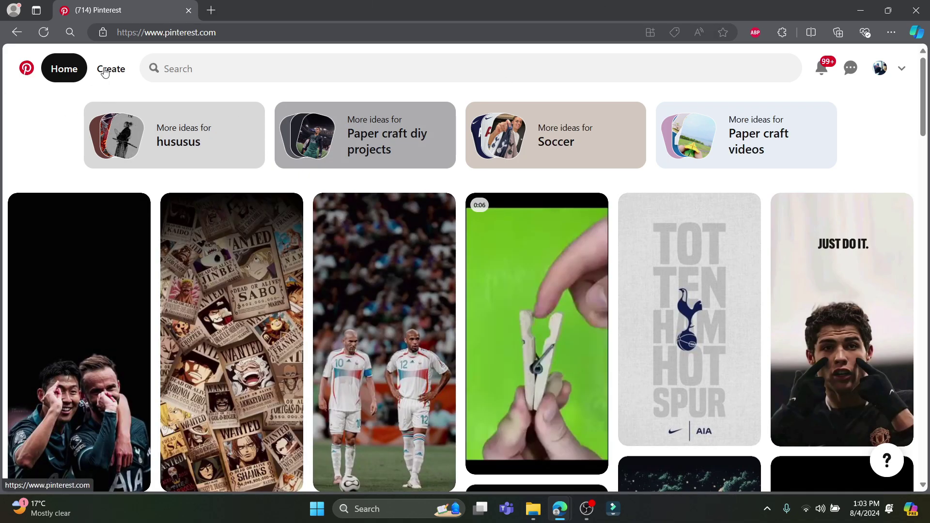
Step: Start a new pin via Create, visit Save from URL, and return to the Create Pin form
left_click(105, 72)
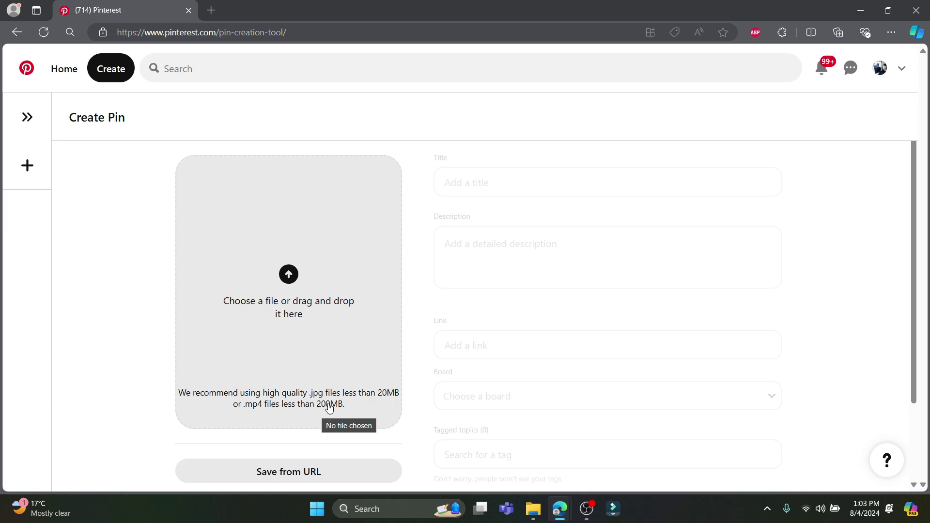
scroll(305, 407, "down", 2)
scroll(291, 403, "up", 1)
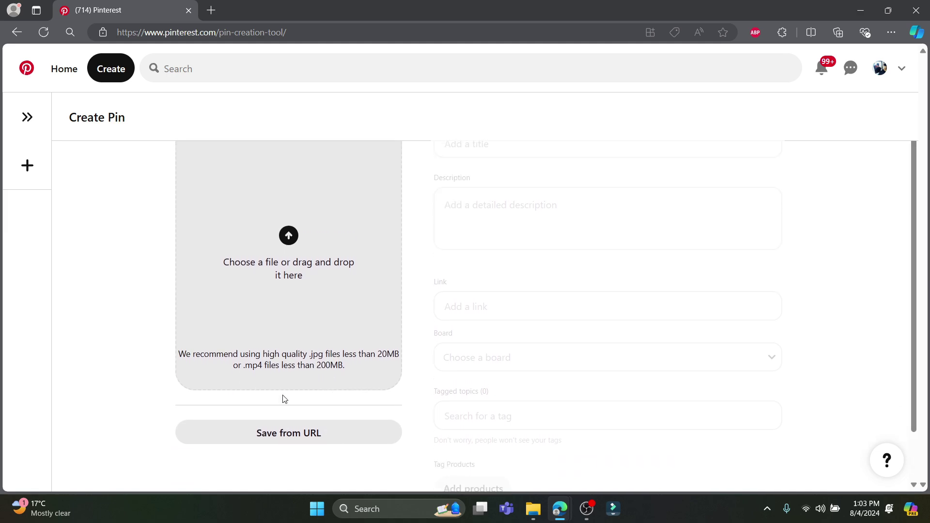
left_click(292, 436)
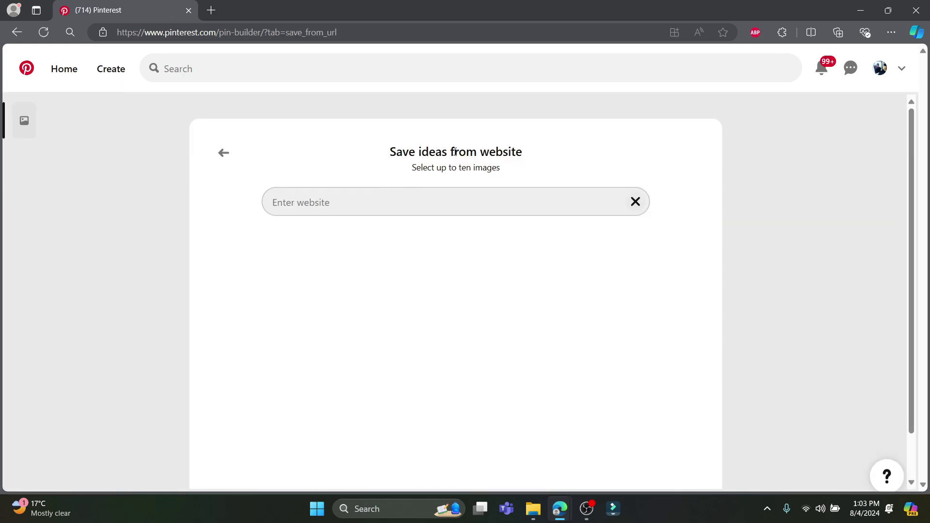
left_click(223, 152)
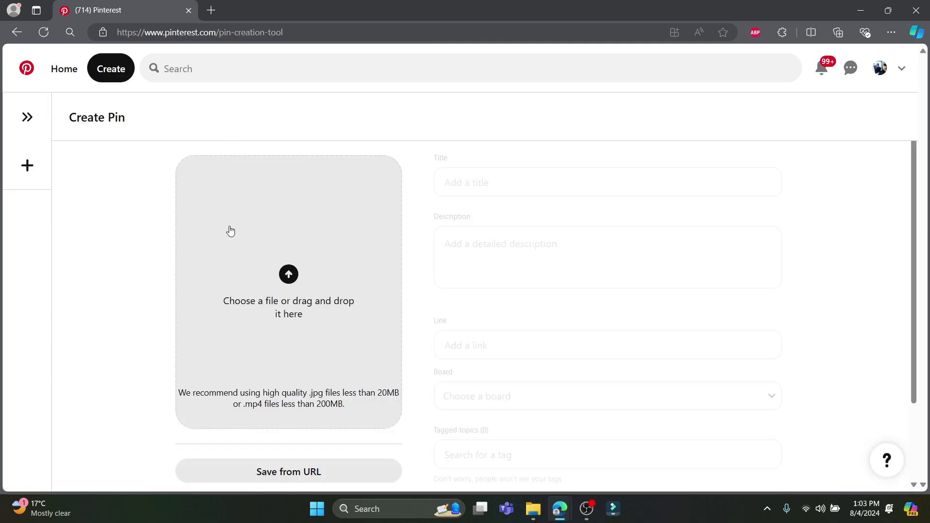
Step: Upload the 'How to Fix ADP App Not Working' video from folder 8.1.24 as the pin media
left_click(288, 275)
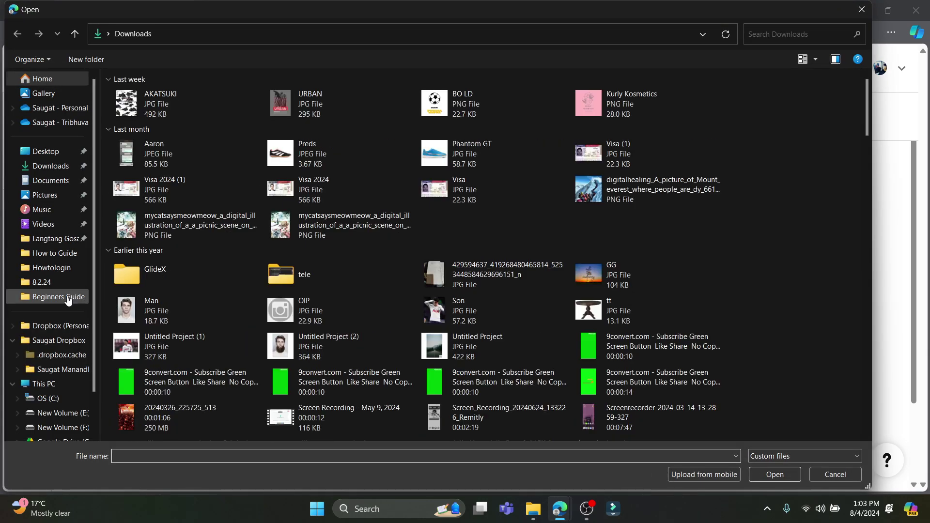
left_click(68, 299)
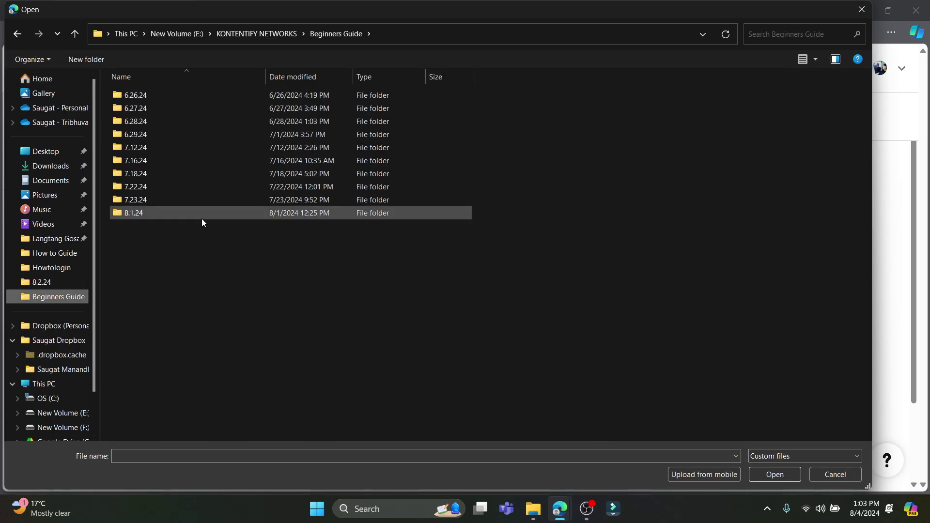
double_click(136, 217)
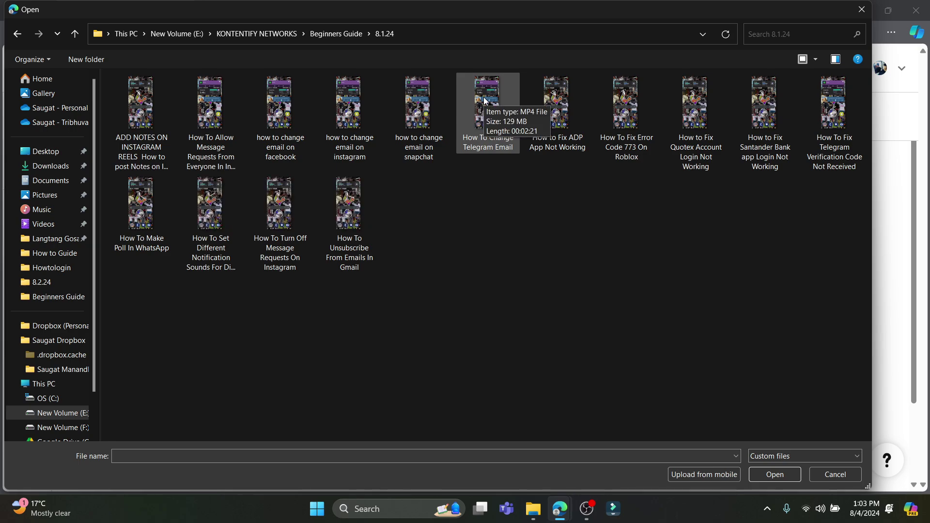
left_click(558, 109)
double_click(557, 115)
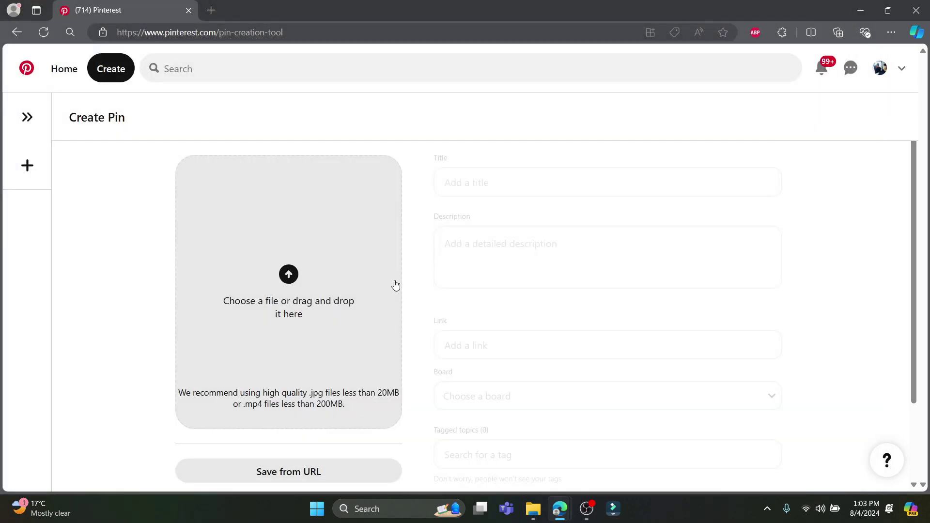
scroll(265, 303, "down", 3)
scroll(265, 303, "up", 3)
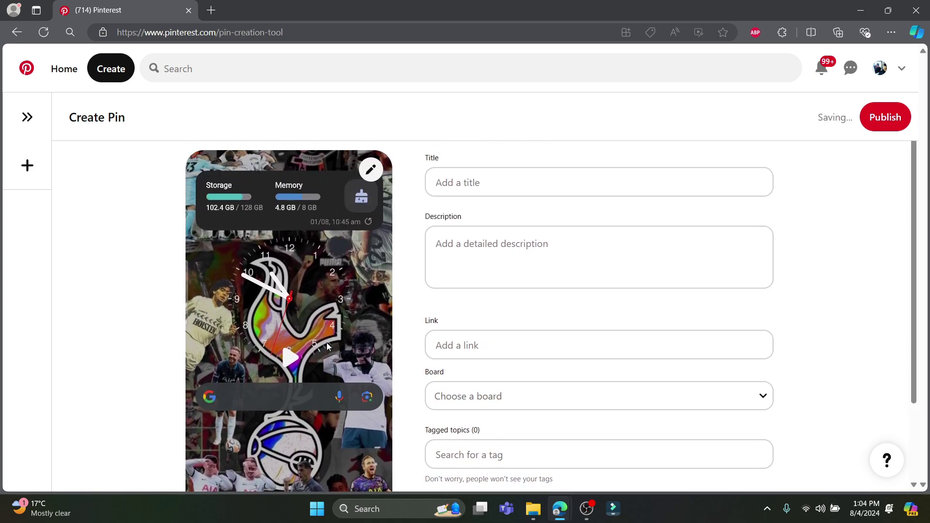
left_click(291, 366)
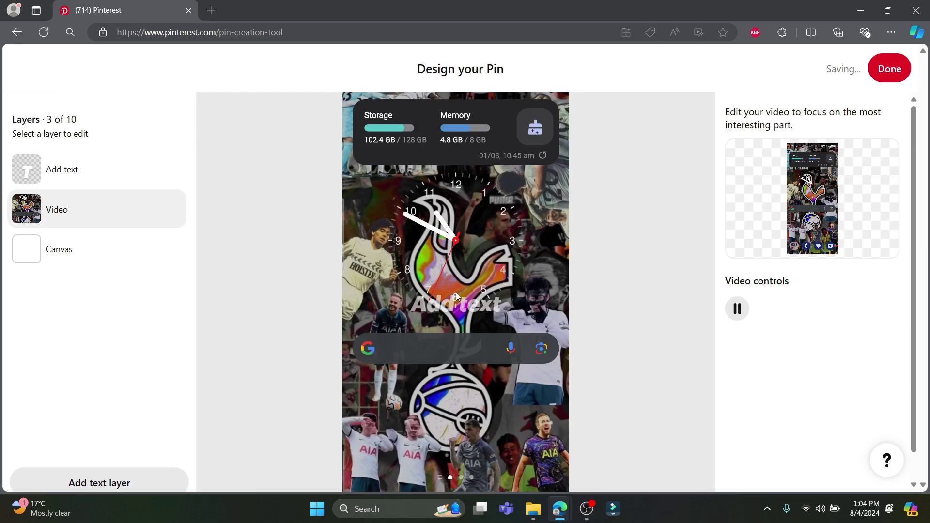
left_click(736, 308)
mouse_move(812, 198)
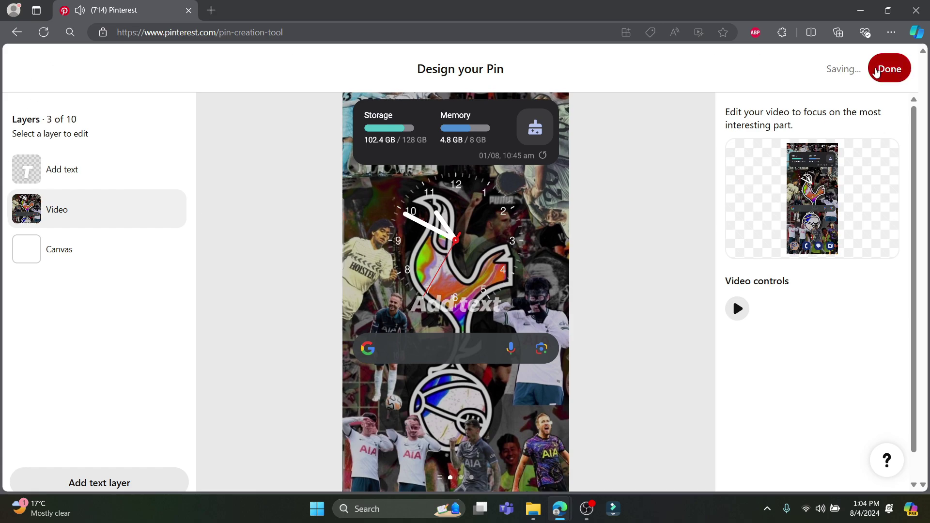
scroll(112, 266, "down", 1)
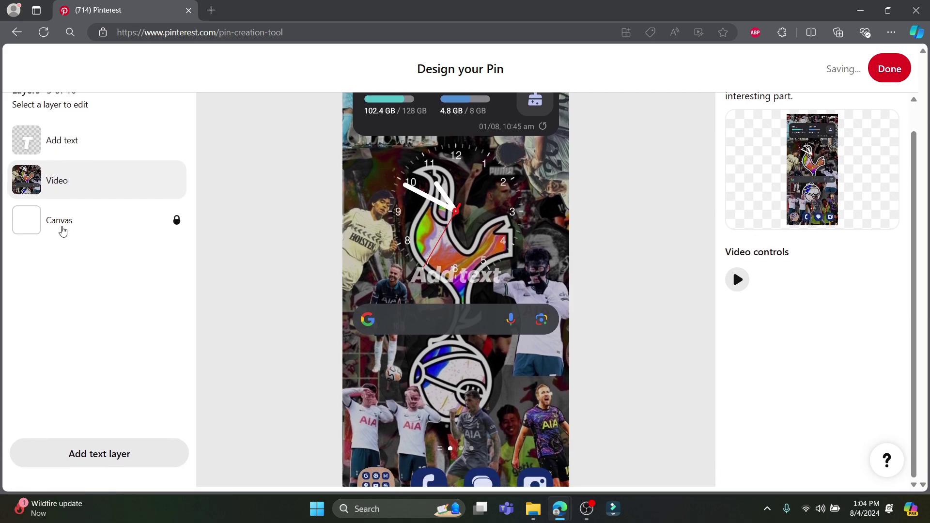
scroll(63, 233, "up", 1)
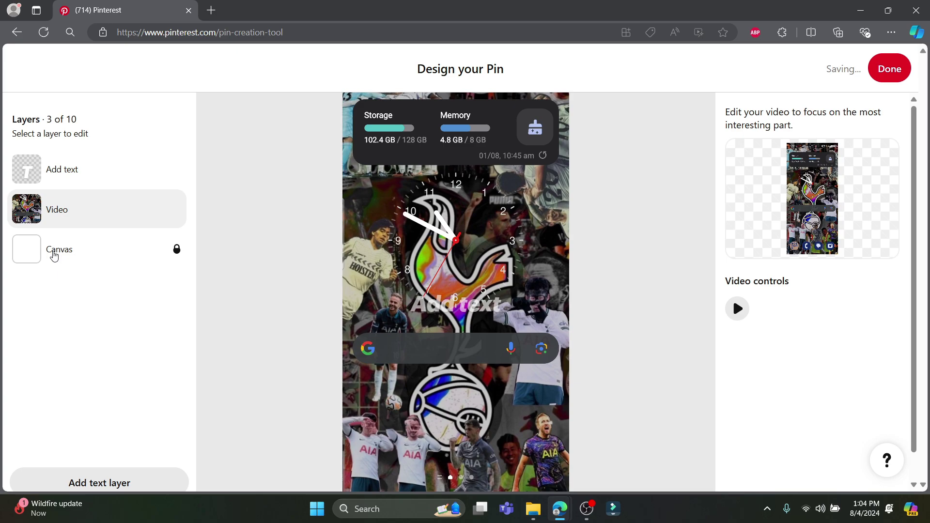
scroll(114, 448, "down", 1)
scroll(858, 258, "up", 1)
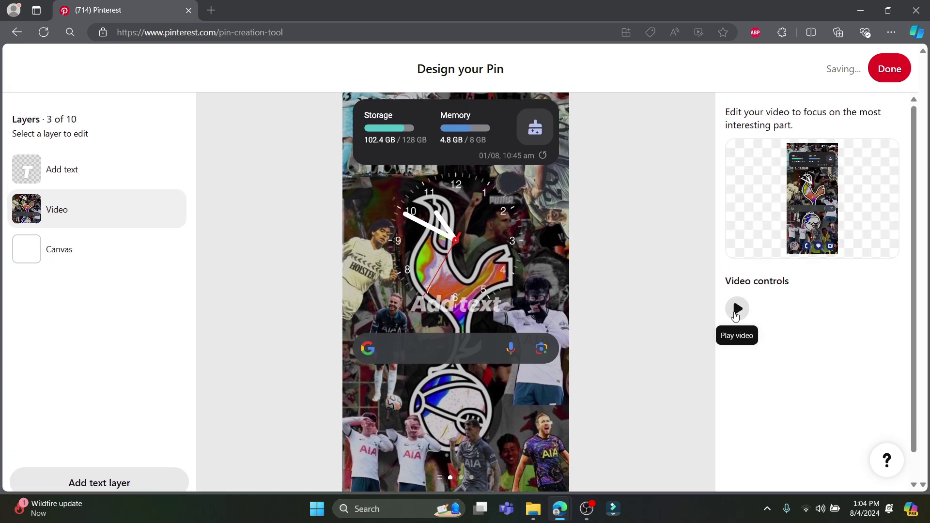
left_click(737, 309)
left_click(813, 200)
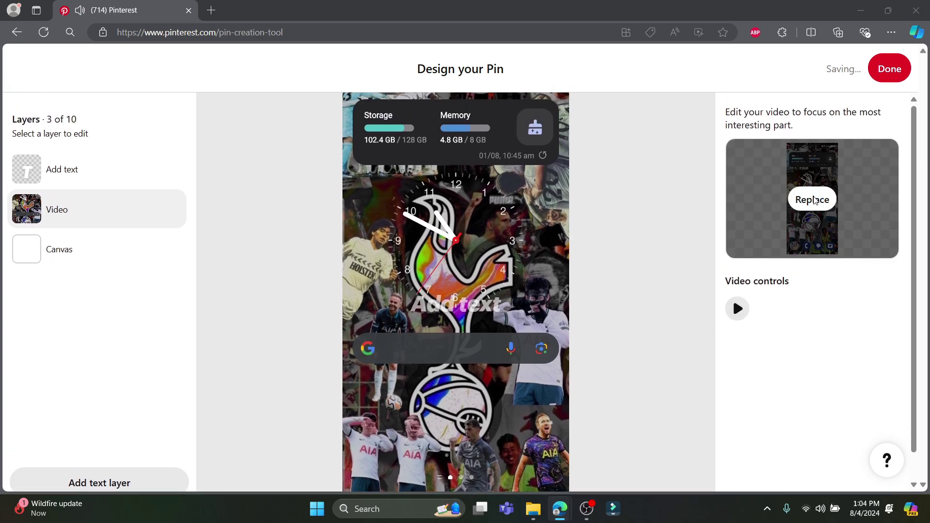
left_click(835, 474)
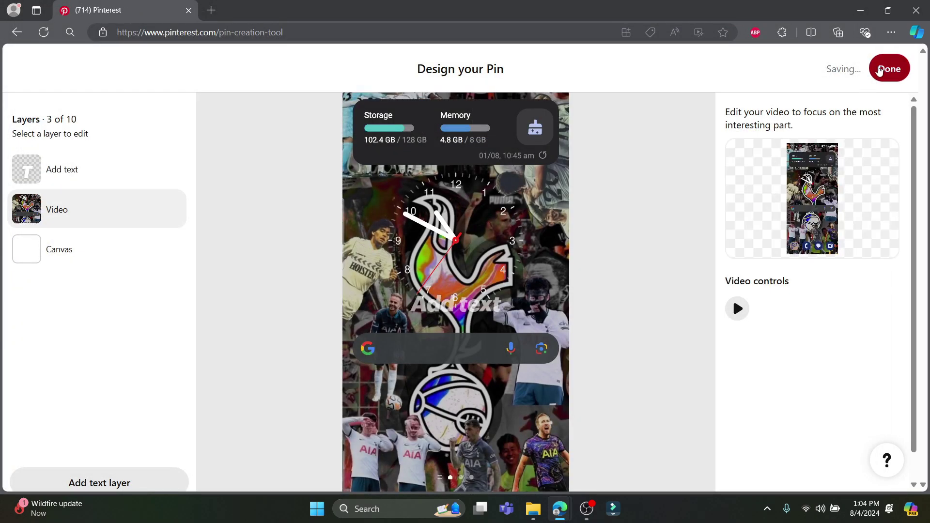
left_click(890, 69)
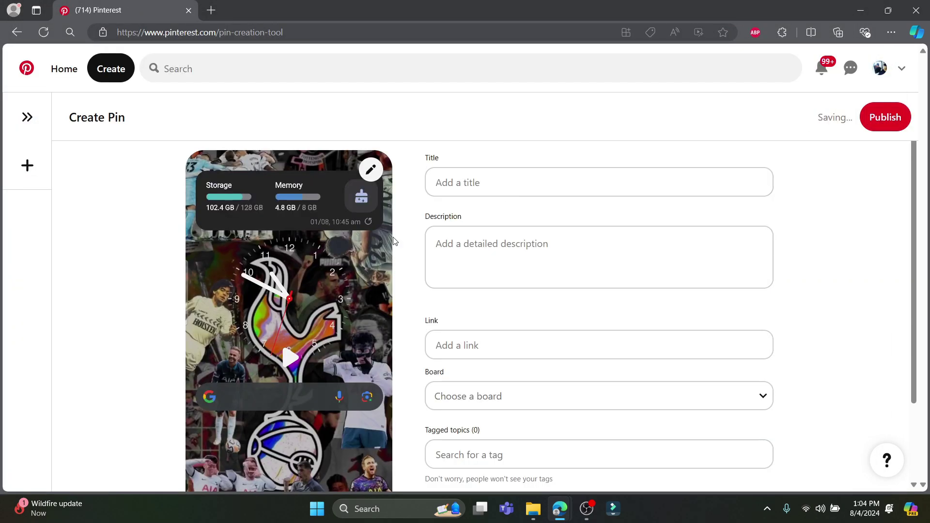
scroll(338, 277, "down", 2)
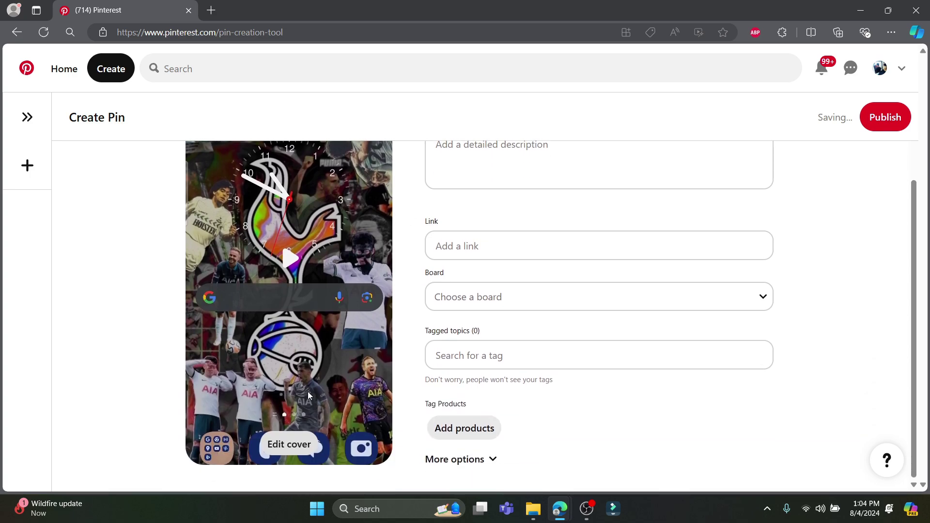
scroll(309, 395, "up", 2)
Step: Enter the description 'This is a video where I solve the problem of ADP not working on Android', fixing a typo
left_click(502, 177)
type("ADP not work")
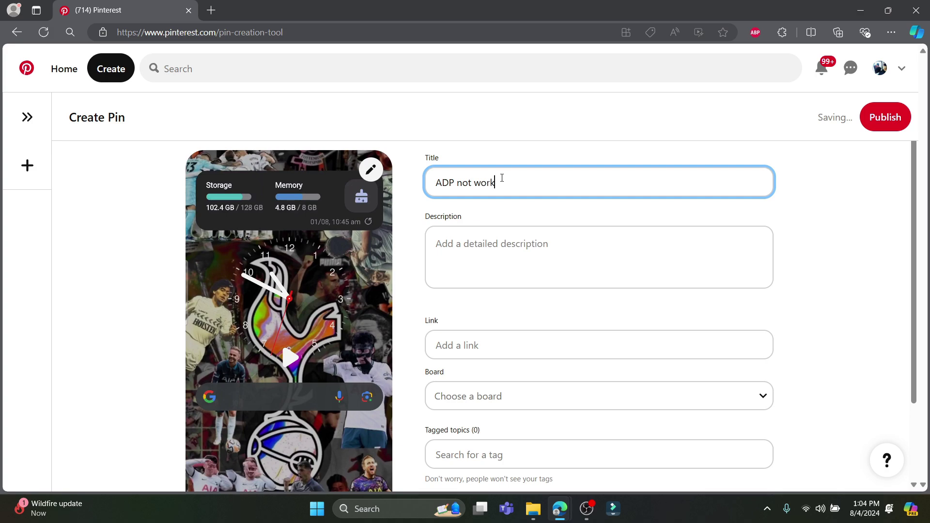
type("ing")
left_click(505, 268)
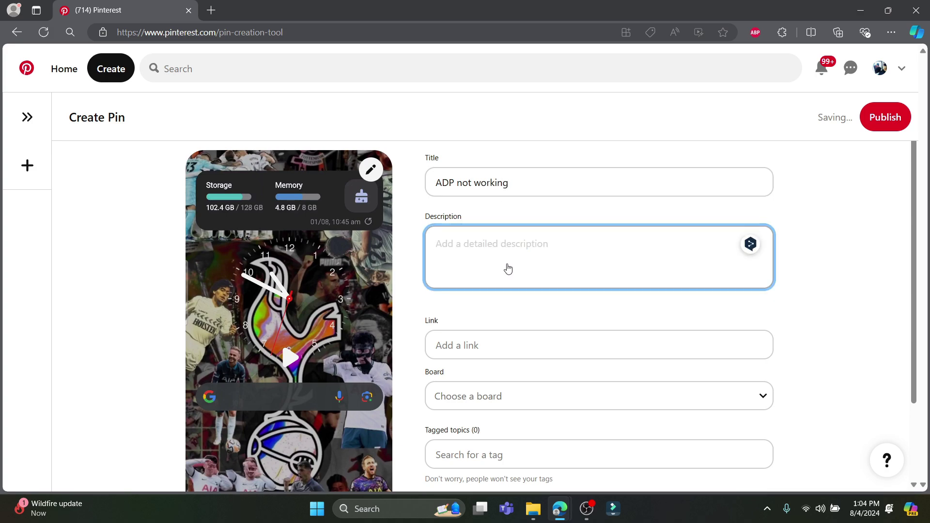
type("This is a video where I solve")
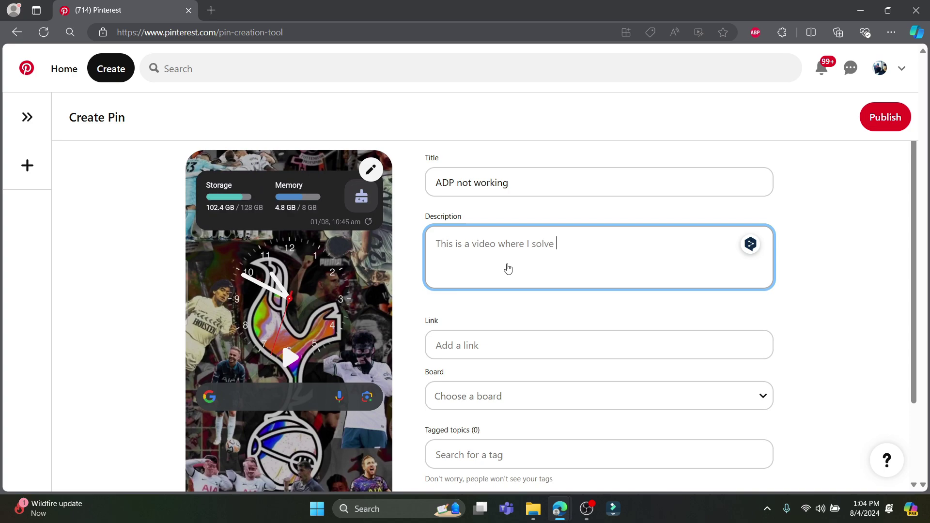
type("tghe")
key("BackSpace")
key("BackSpace")
type("he prob")
type("lem of")
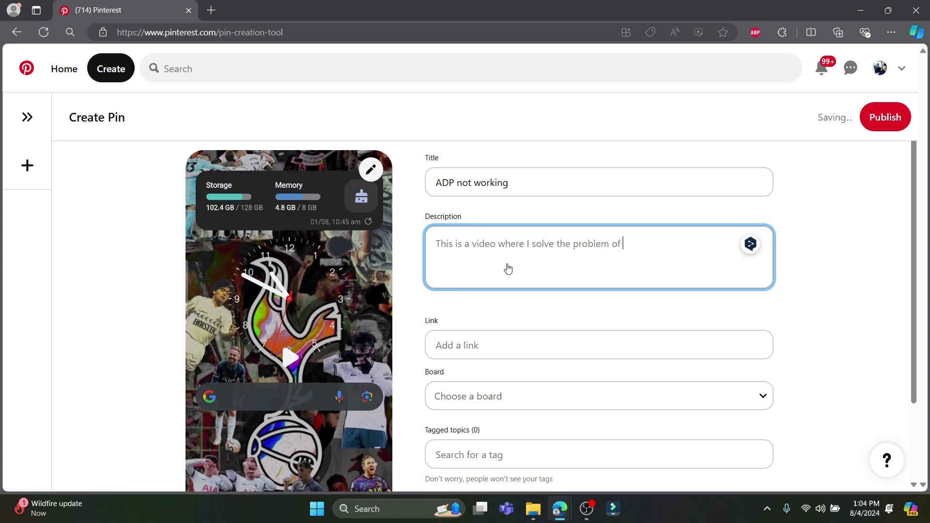
type("ot working on ")
type("Android")
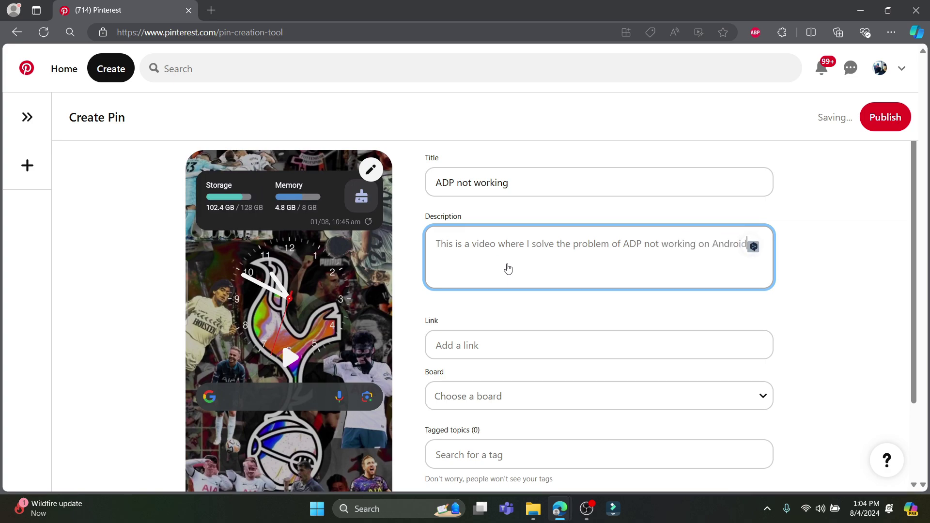
Step: Create a new board named 'Tutorials' from the Board dropdown and assign the pin to it
left_click(579, 342)
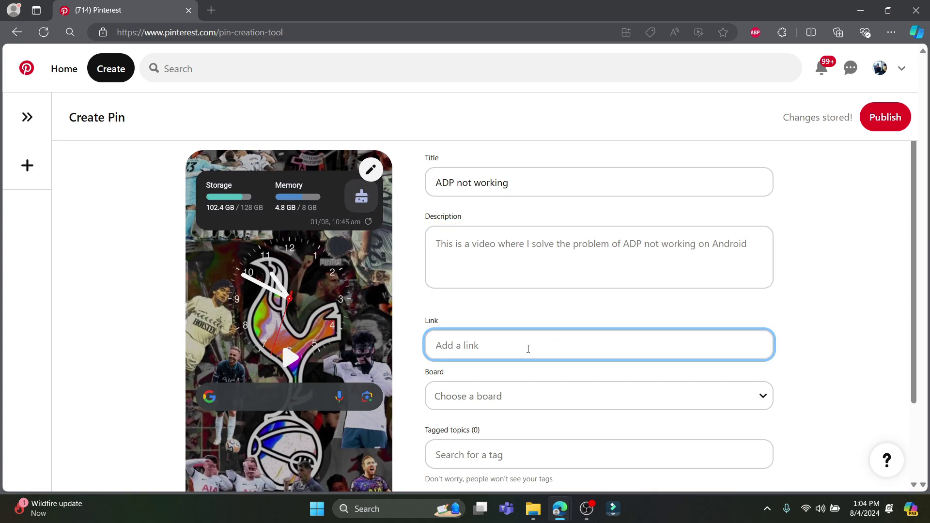
scroll(499, 332, "down", 2)
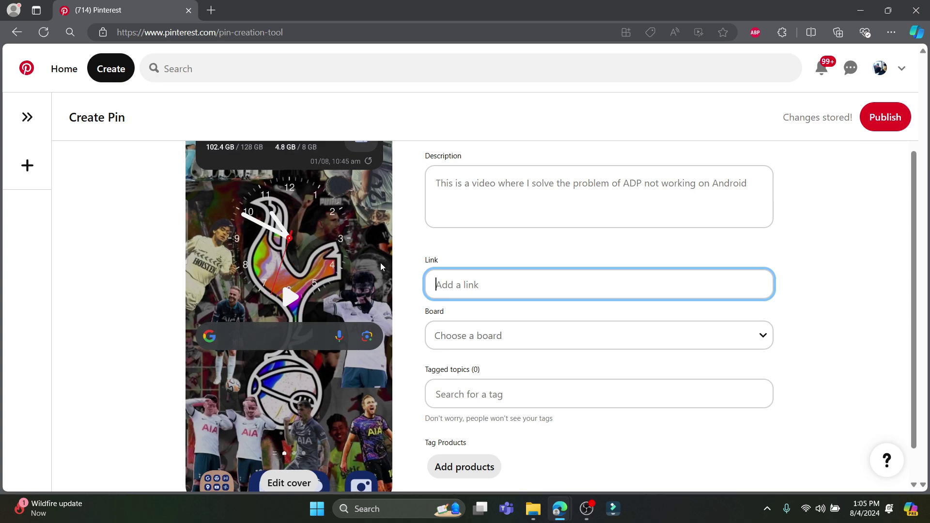
left_click(533, 341)
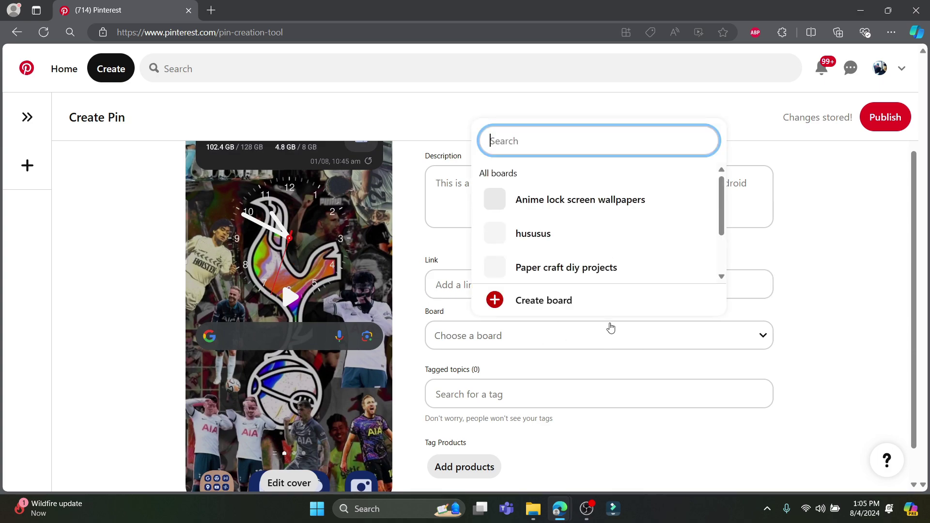
scroll(604, 218, "down", 1)
scroll(604, 218, "down", 1)
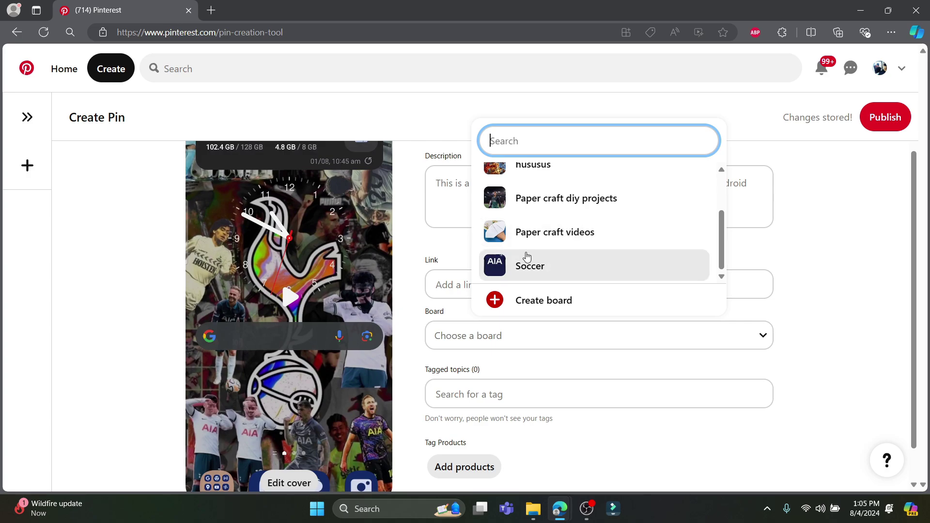
scroll(549, 233, "up", 1)
scroll(544, 218, "up", 1)
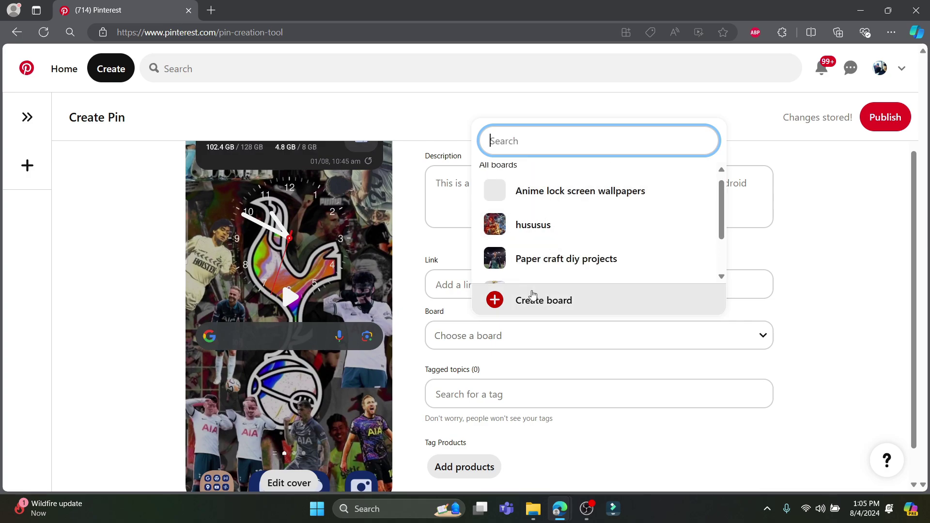
left_click(542, 303)
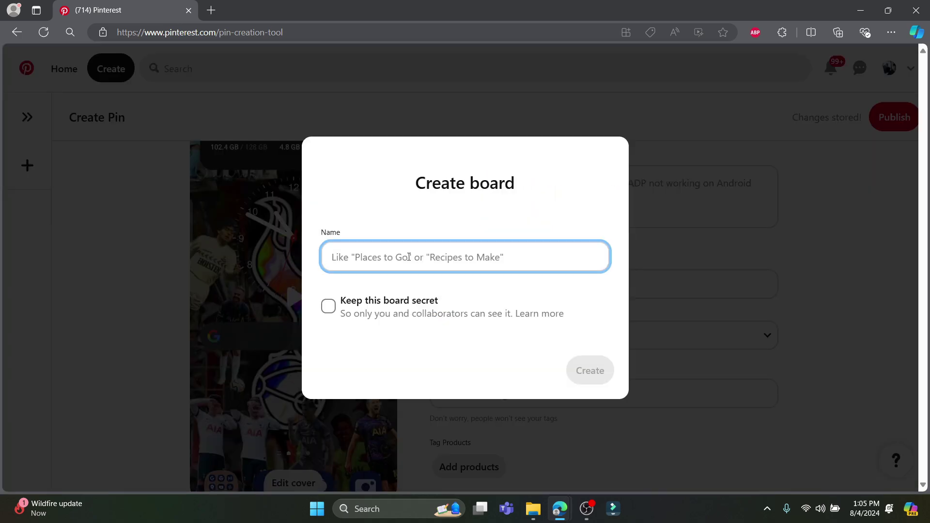
type("Tutoria")
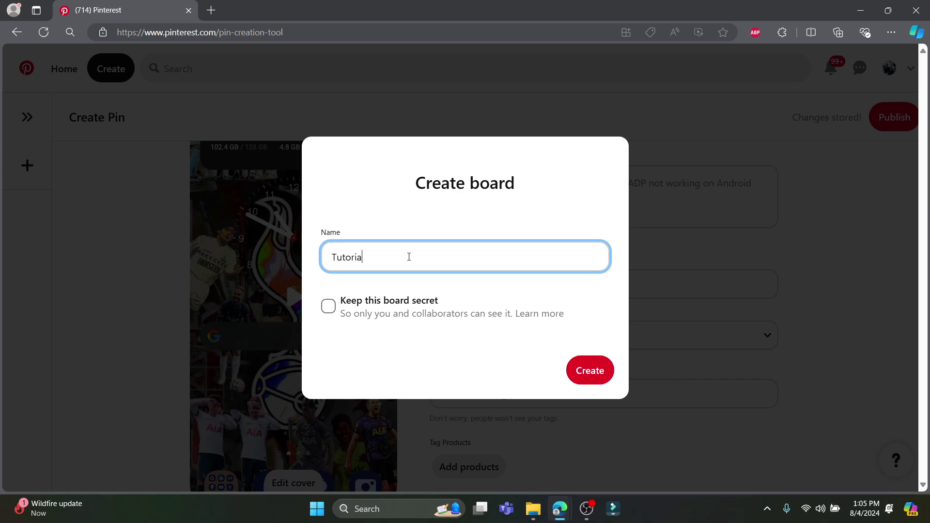
type("ls")
key("Return")
scroll(509, 313, "down", 1)
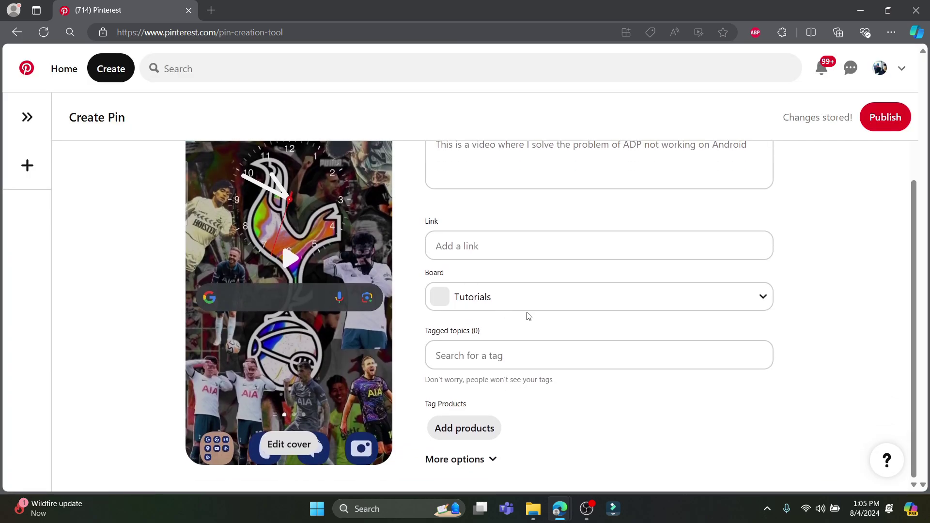
left_click(512, 360)
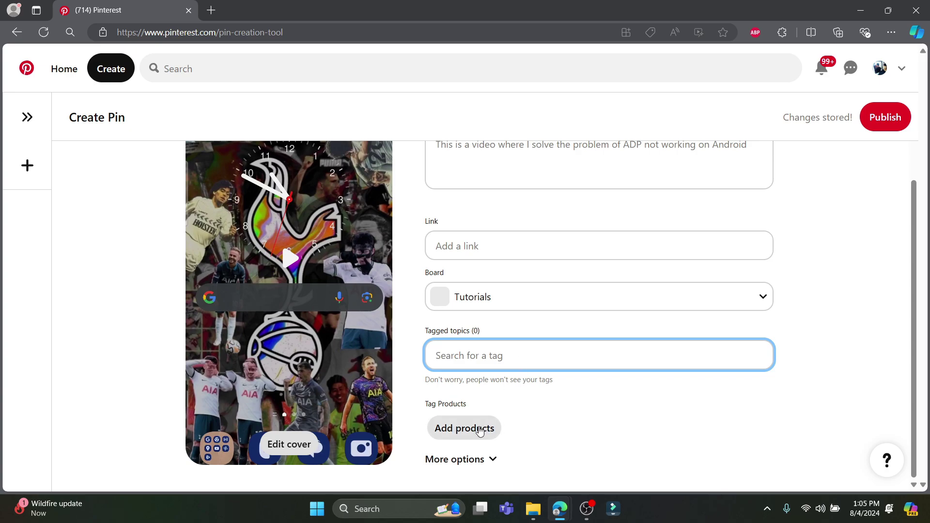
left_click(459, 430)
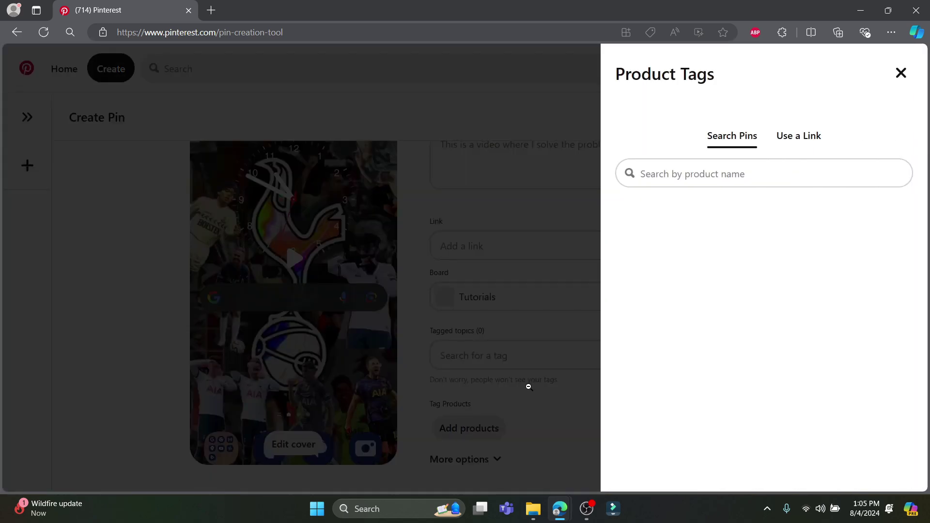
left_click(900, 73)
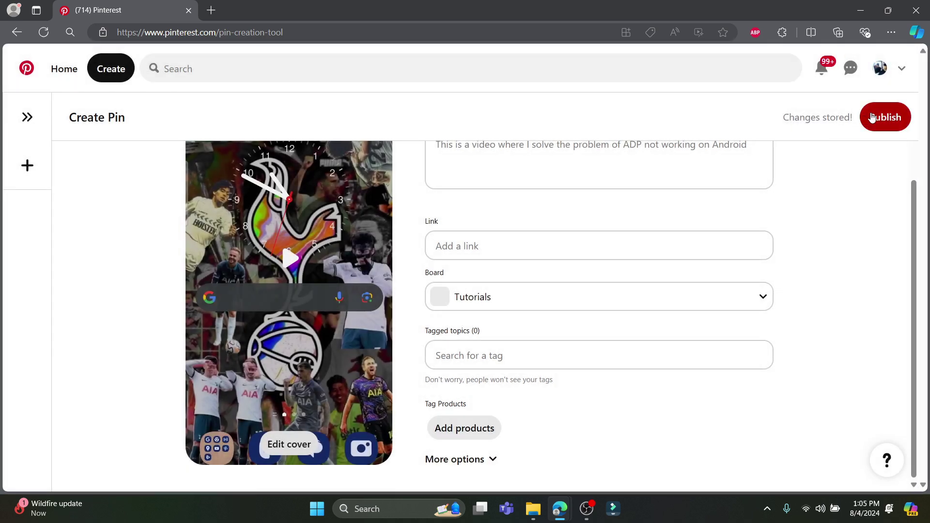
Step: Publish the 'ADP not working' video pin to the Tutorials board
left_click(877, 117)
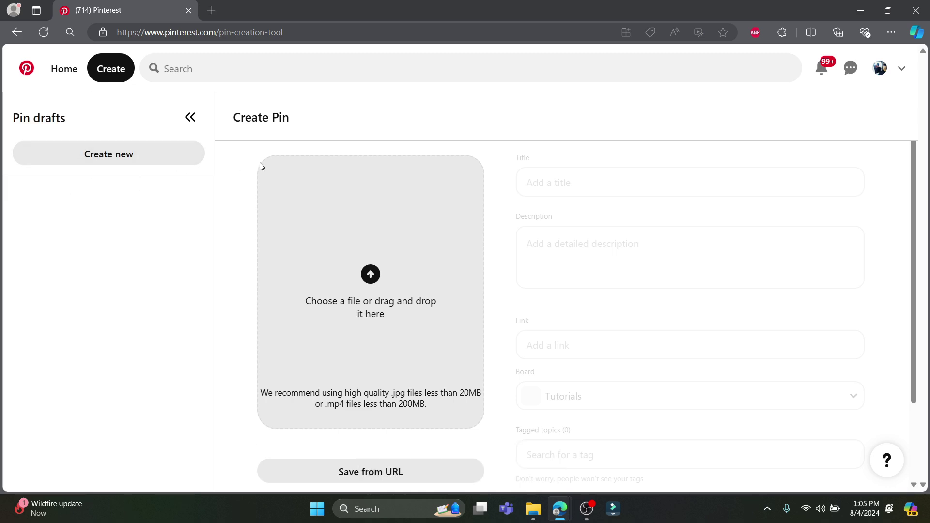
Step: From the profile's All Pins, view the published pin's video briefly and return to the All Pins grid
left_click(880, 67)
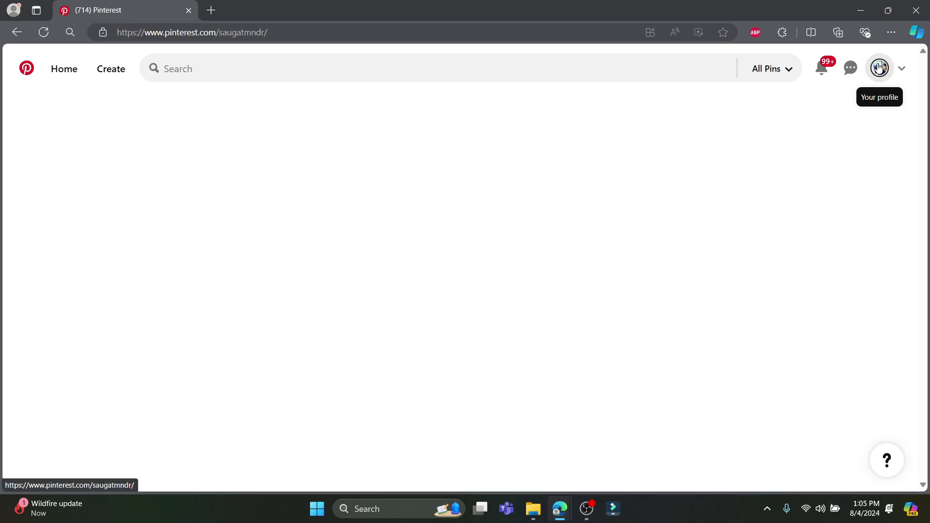
scroll(461, 264, "down", 2)
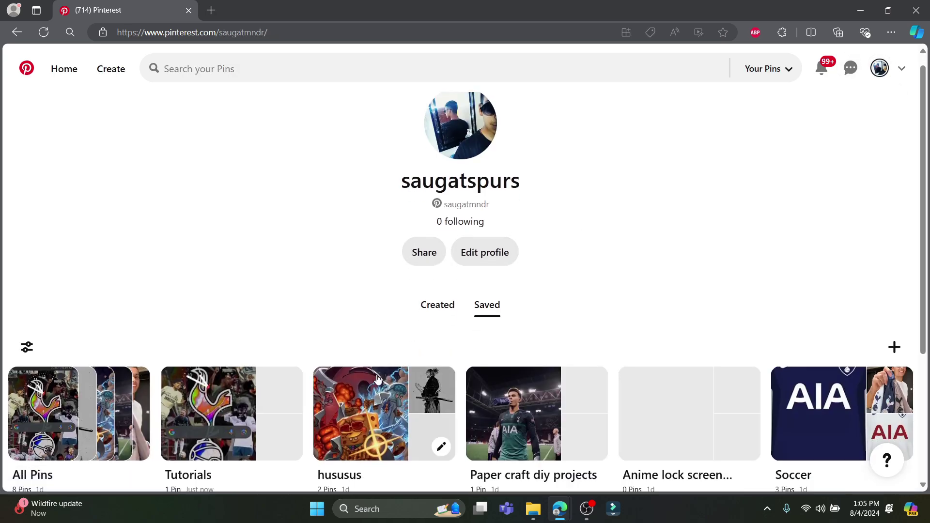
left_click(40, 307)
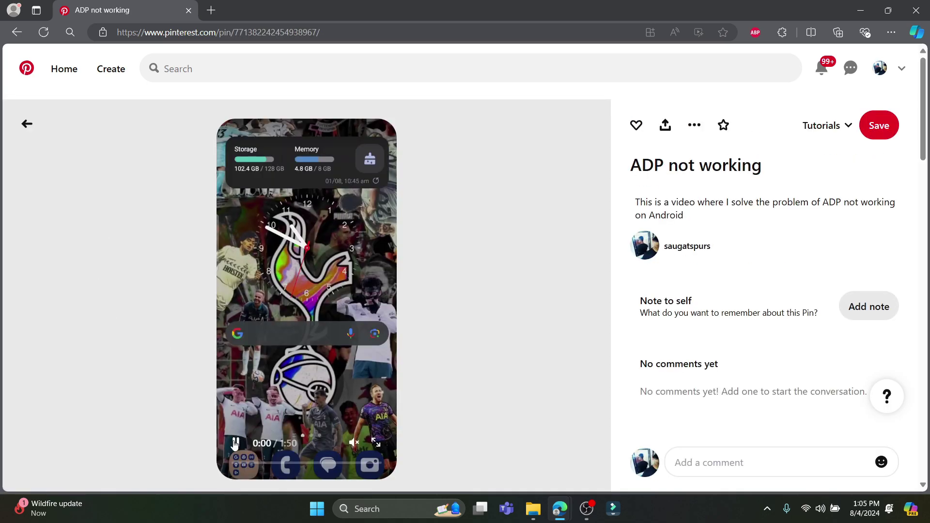
left_click(251, 462)
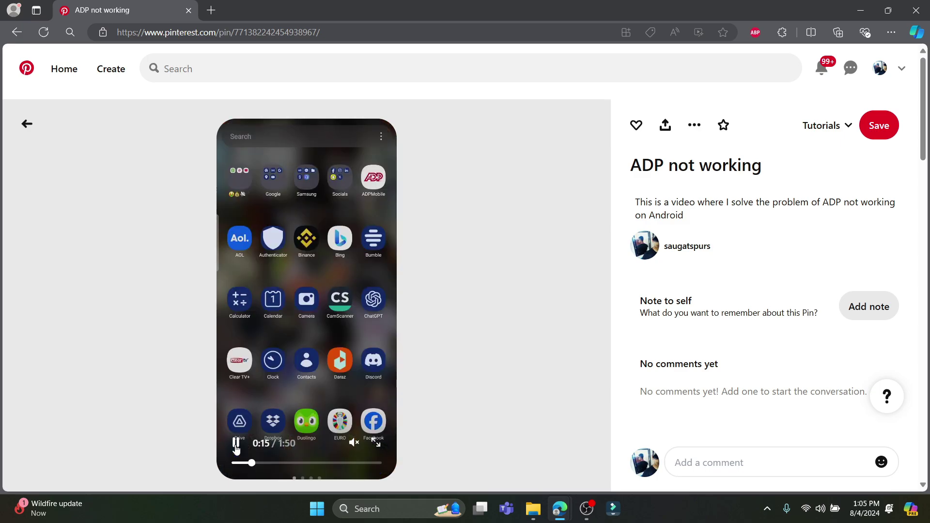
left_click(237, 445)
left_click(27, 124)
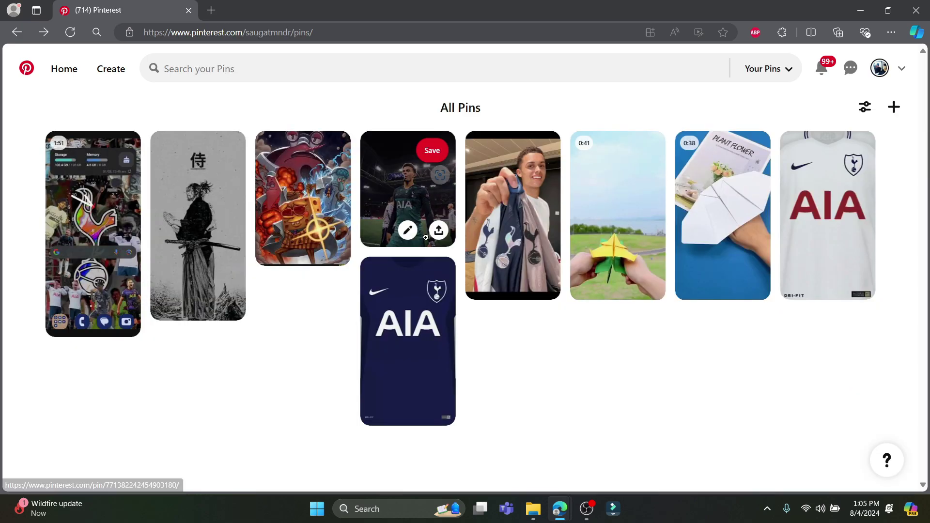